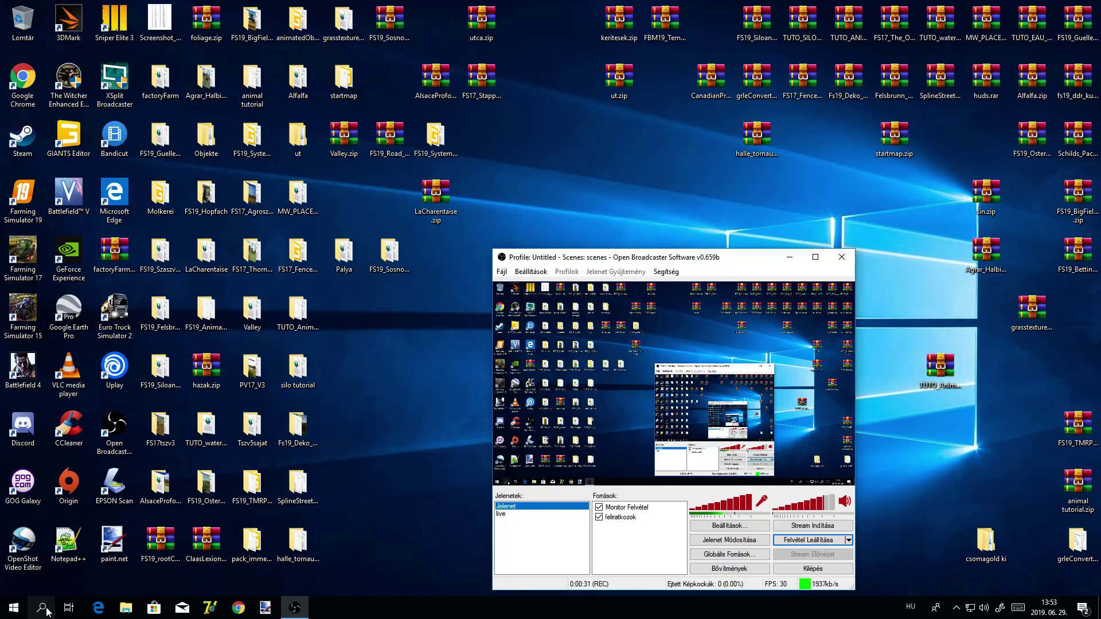
Step: Search Windows for gpedit.msc and open the Local Group Policy Editor
left_click(42, 609)
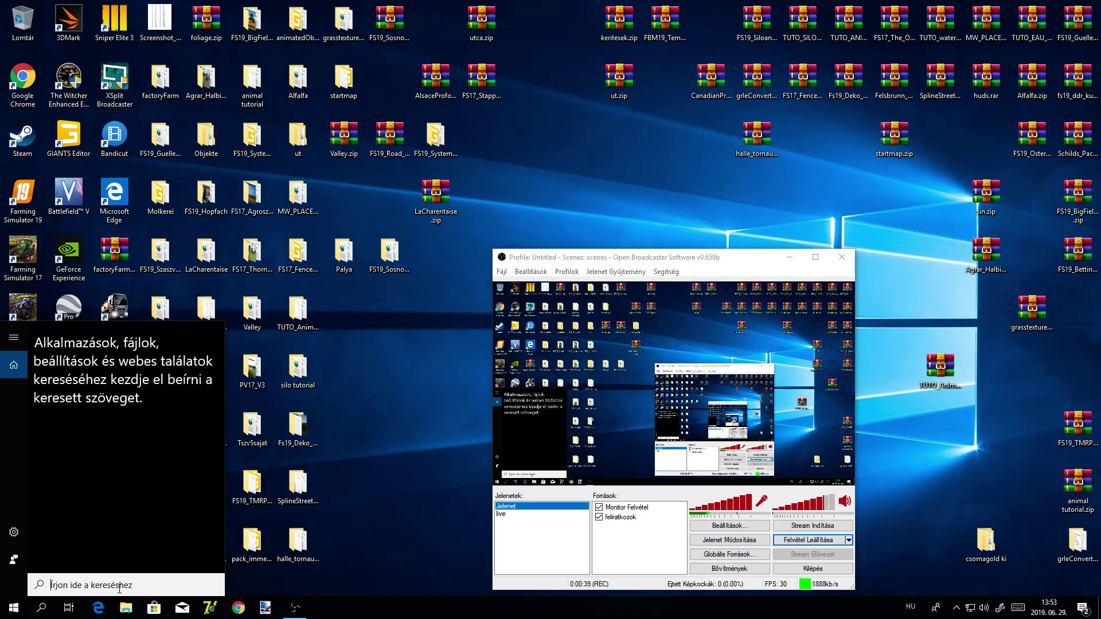
type("gp")
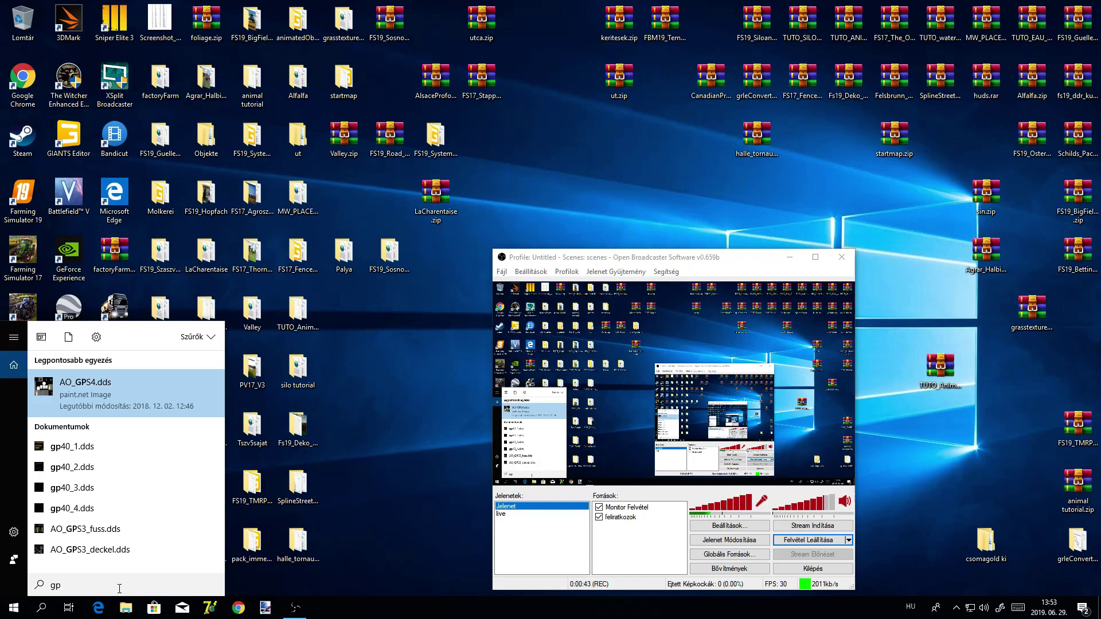
type("edit")
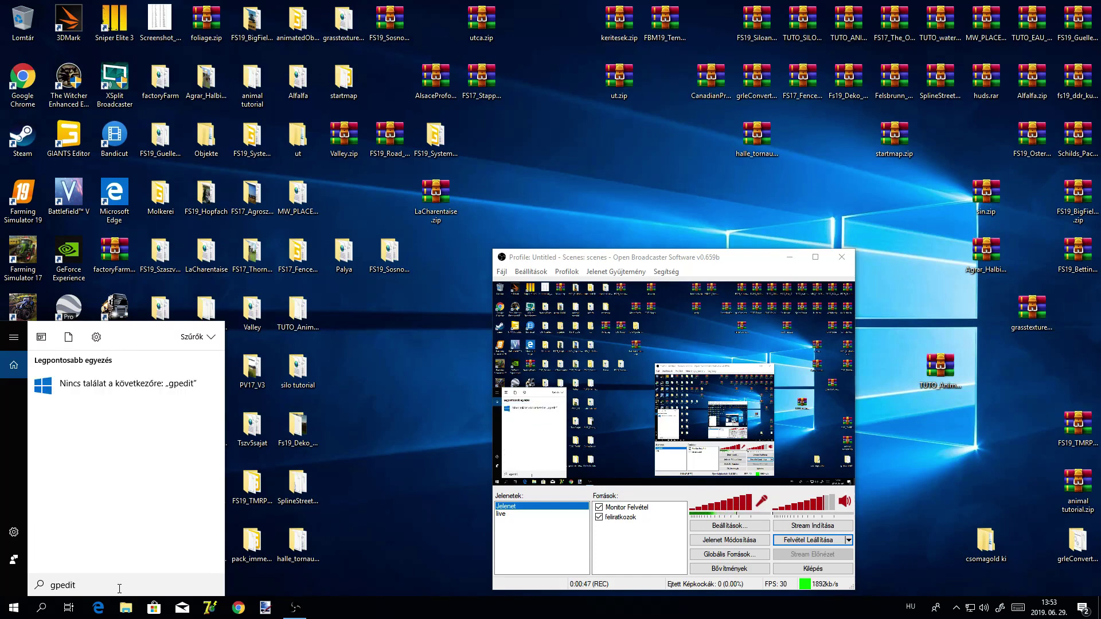
type(".ms")
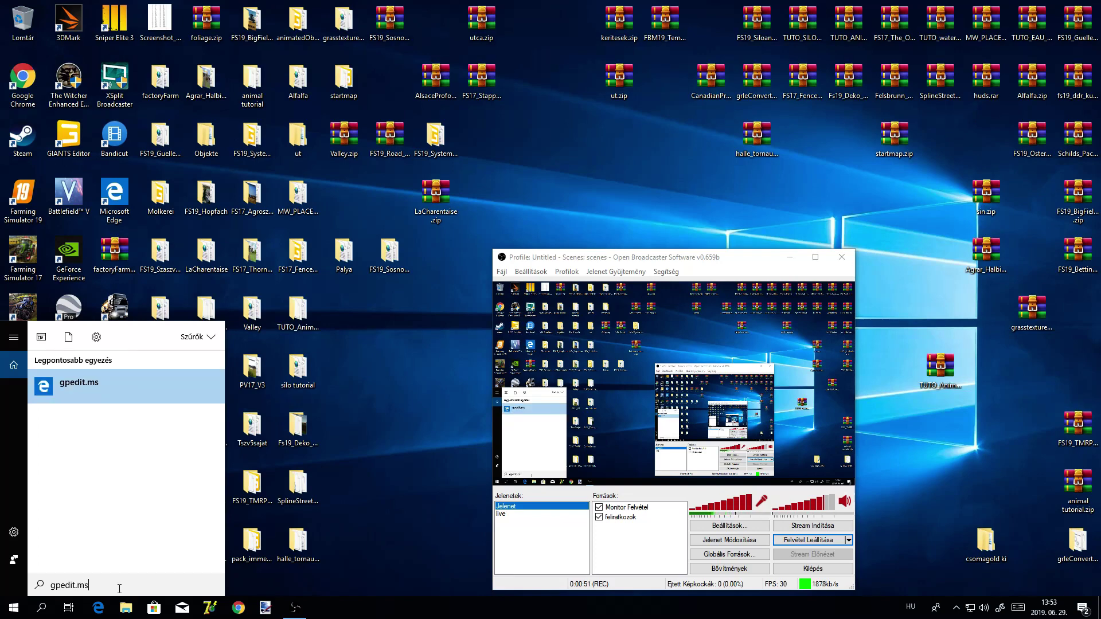
type("c")
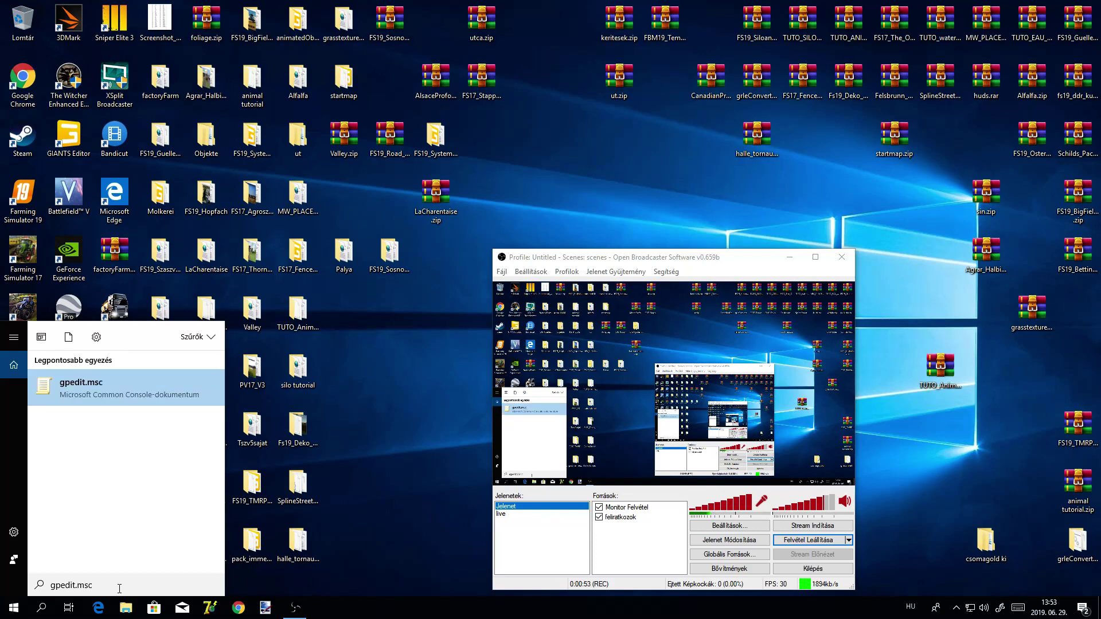
left_click(88, 387)
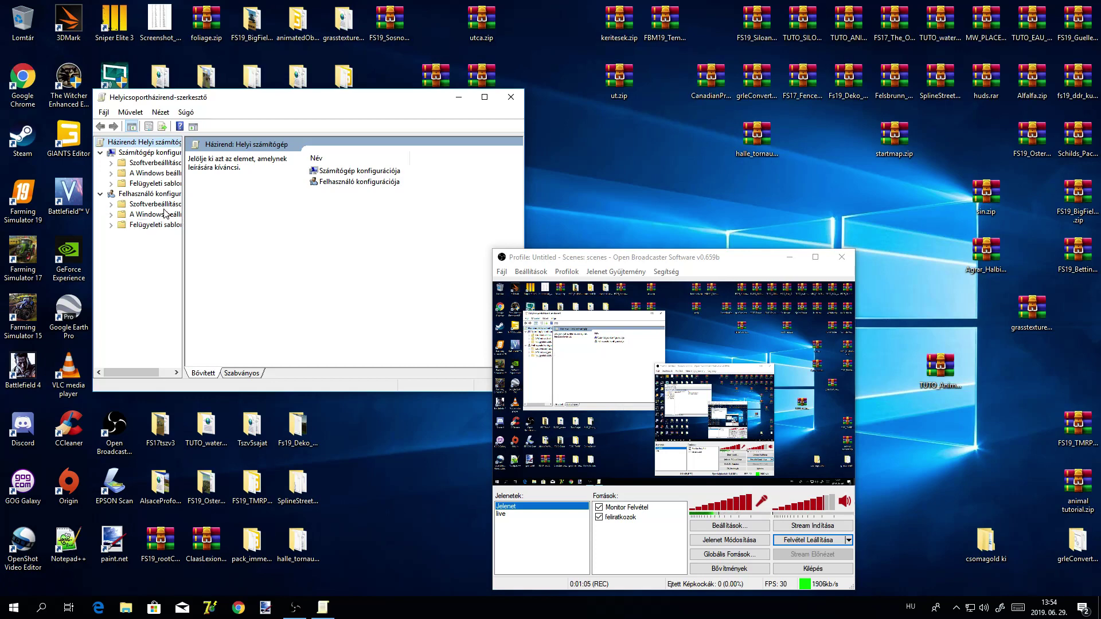
Step: Open the QoS csomagütemező folder under Számítógép konfigurációja, Felügyeleti sablonok, Hálózat, and maximize the editor window
left_click(352, 173)
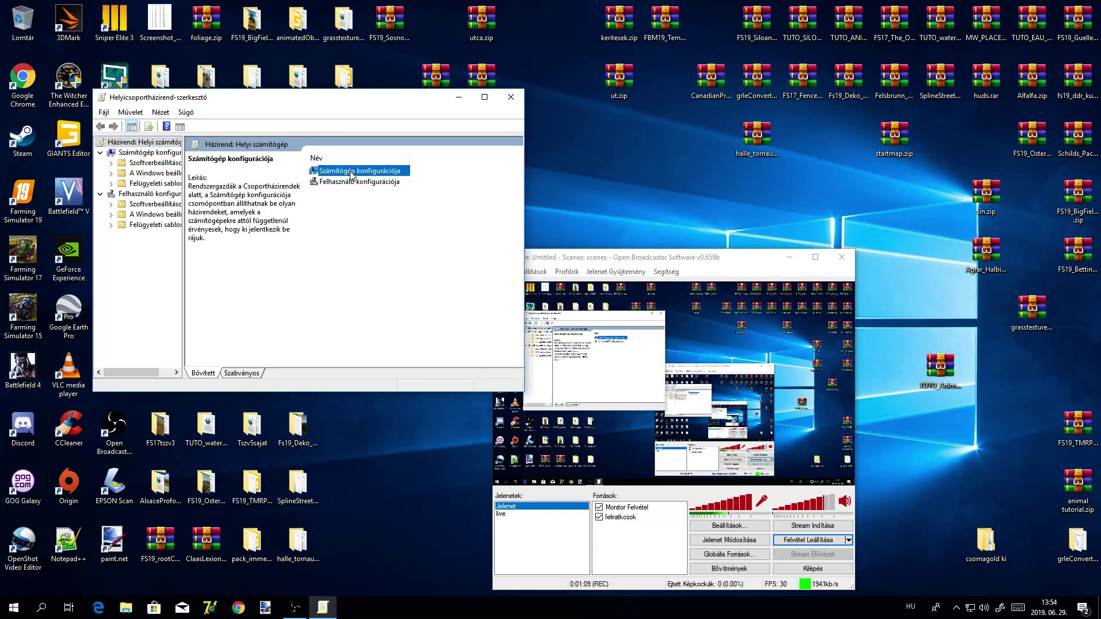
left_click(350, 185)
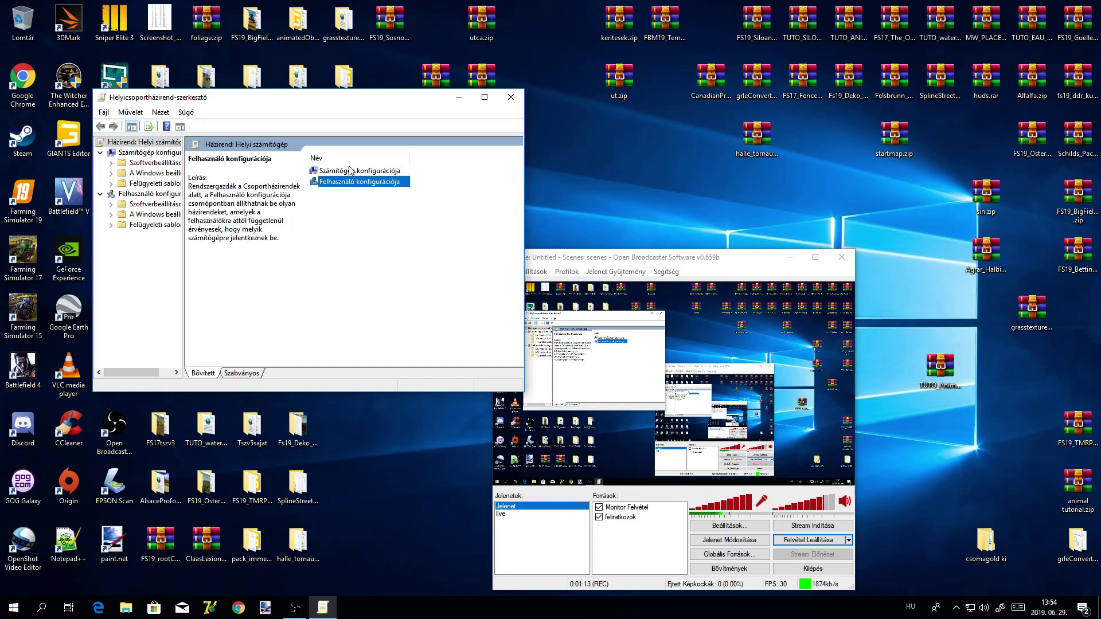
double_click(350, 171)
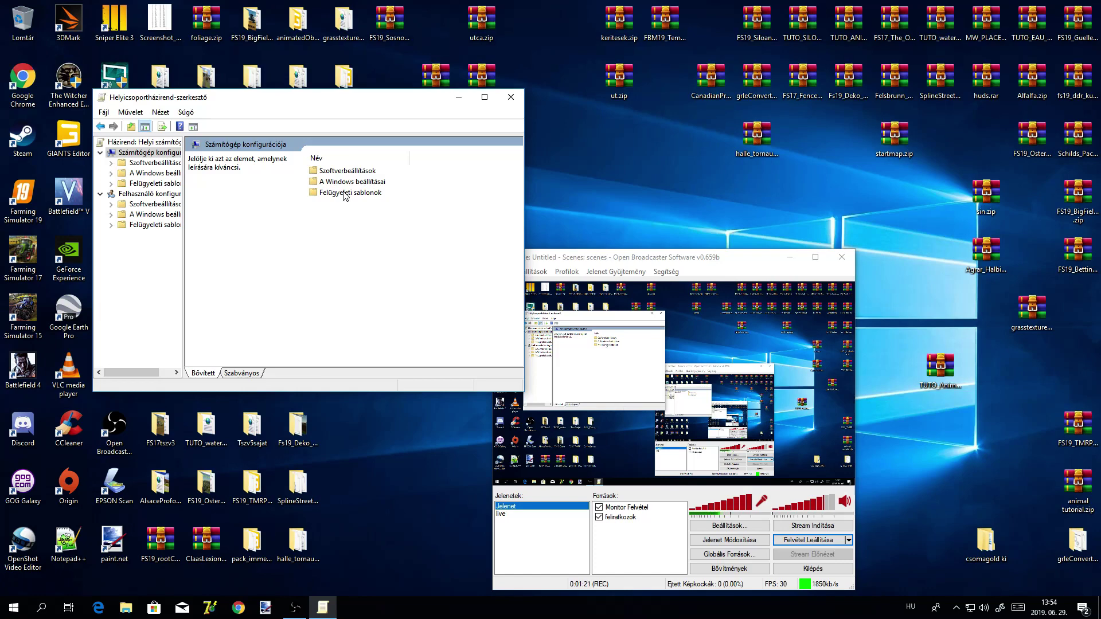
double_click(344, 194)
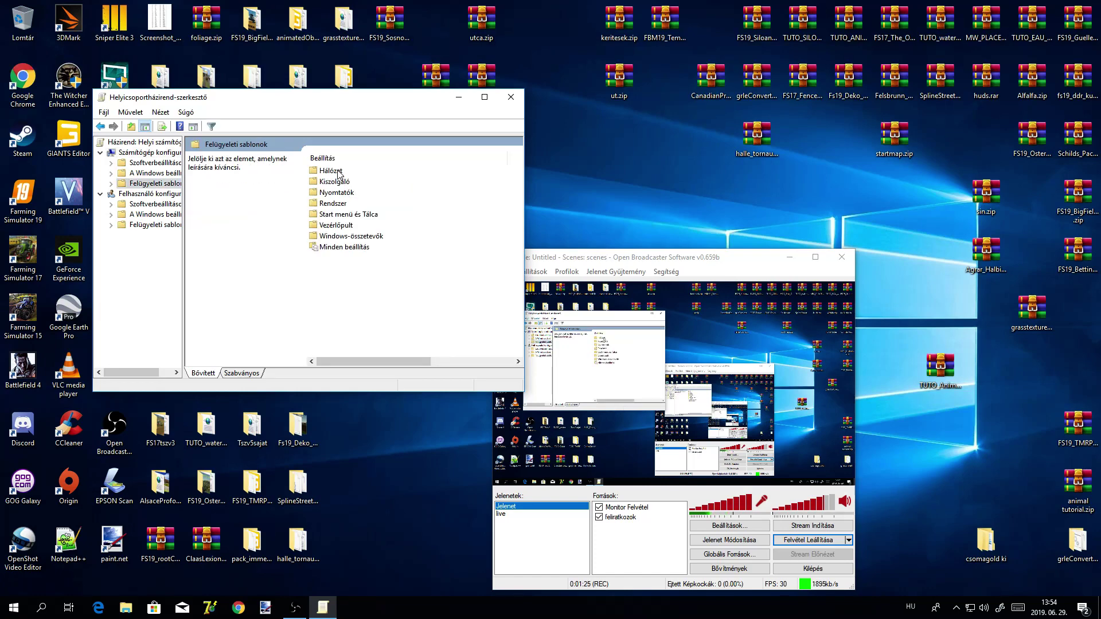
double_click(330, 171)
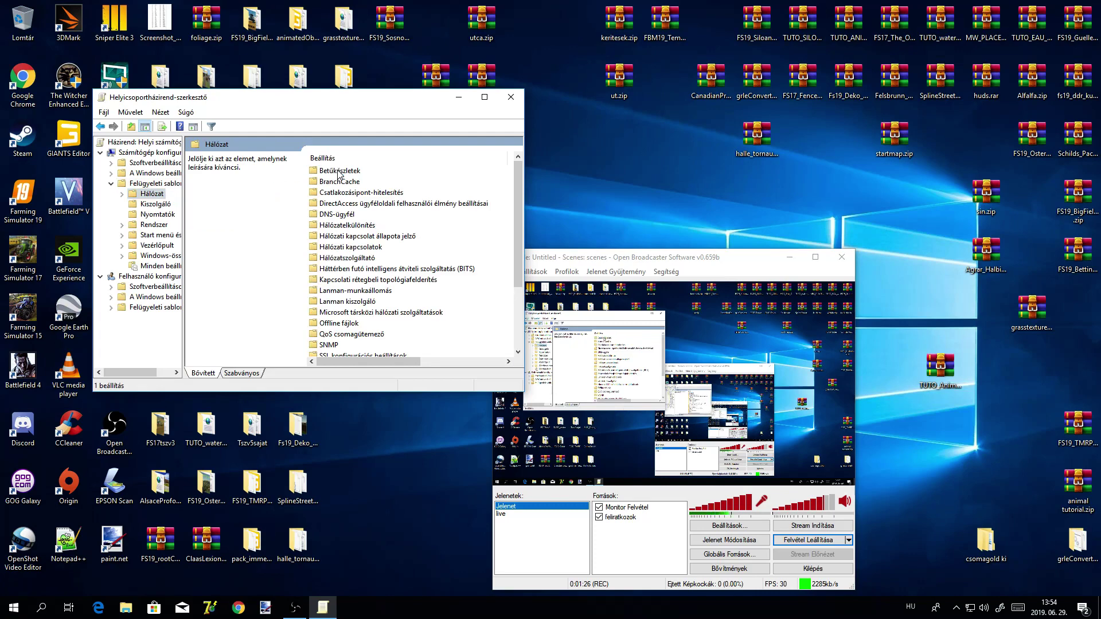
double_click(348, 335)
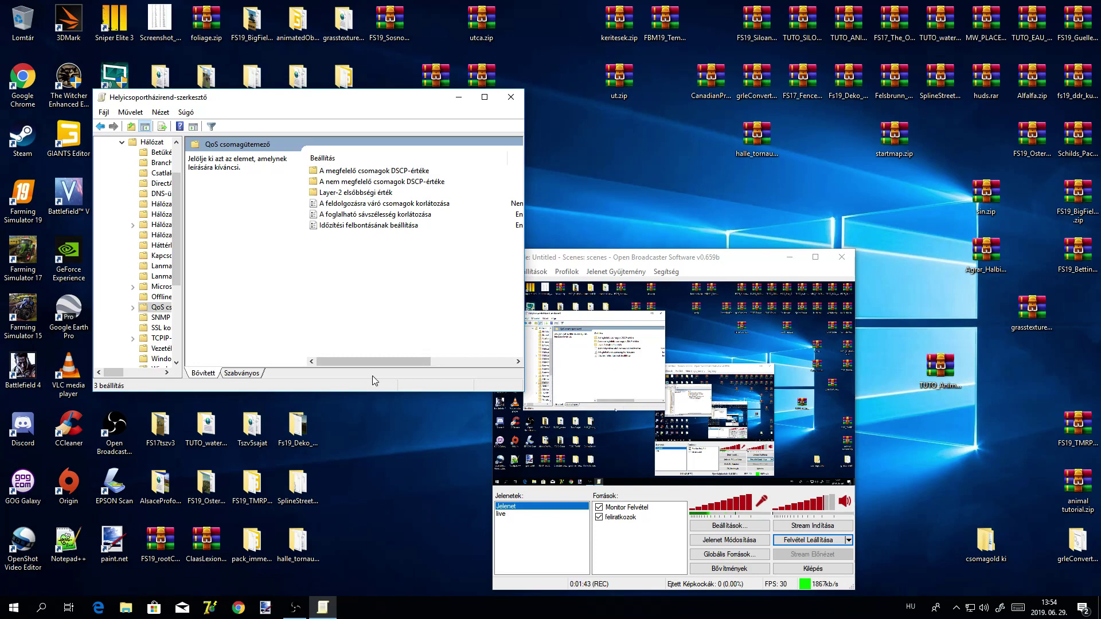
mouse_move(372, 362)
left_mouse_down()
mouse_move(408, 367)
mouse_move(389, 370)
left_mouse_up()
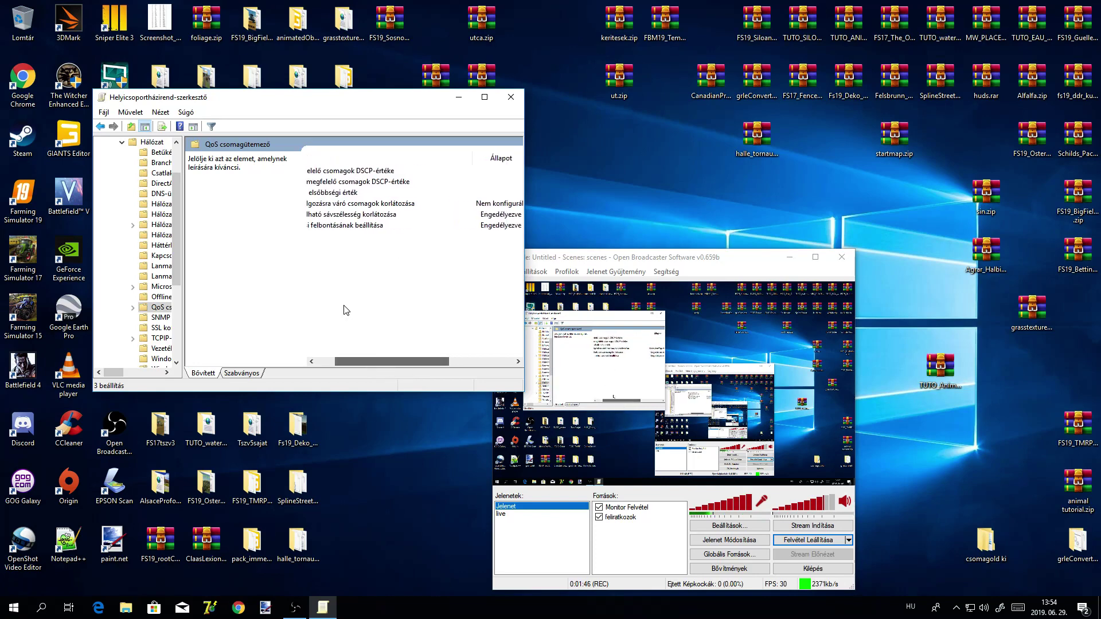
left_click(485, 98)
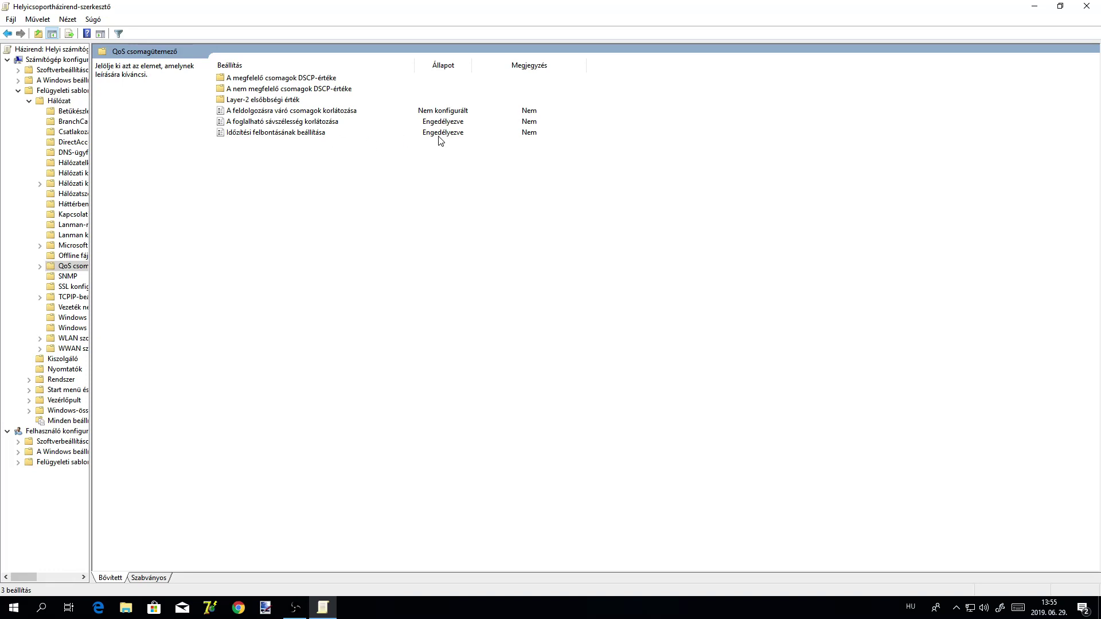
Step: Set the policy A foglalható sávszélesség korlátozása to Engedélyezve with a bandwidth limit of 0% and accept it
left_click(276, 122)
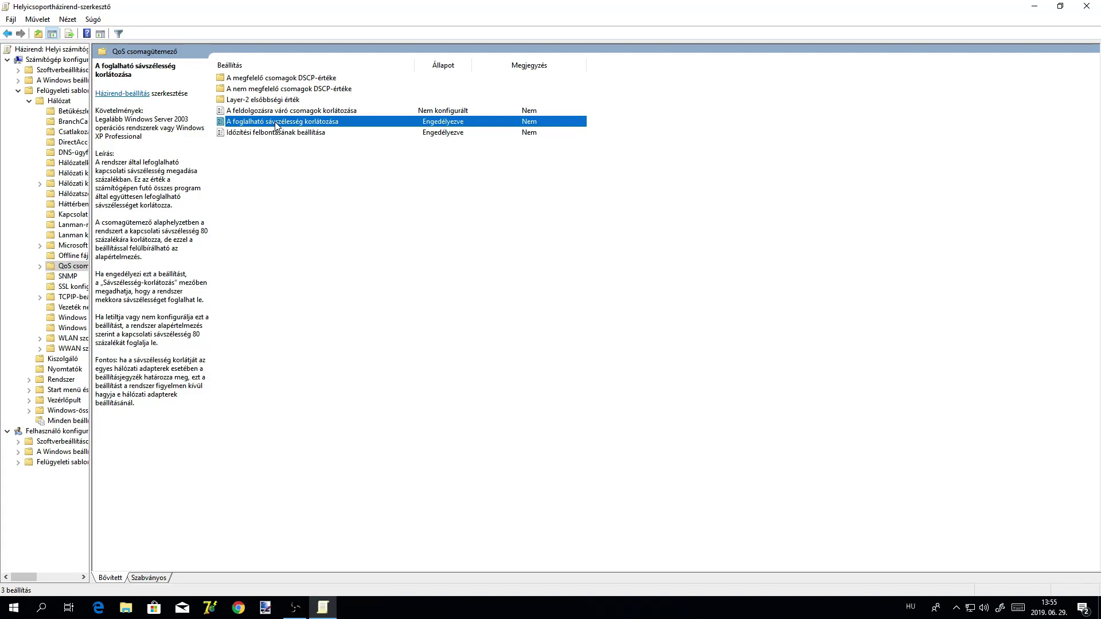
double_click(275, 122)
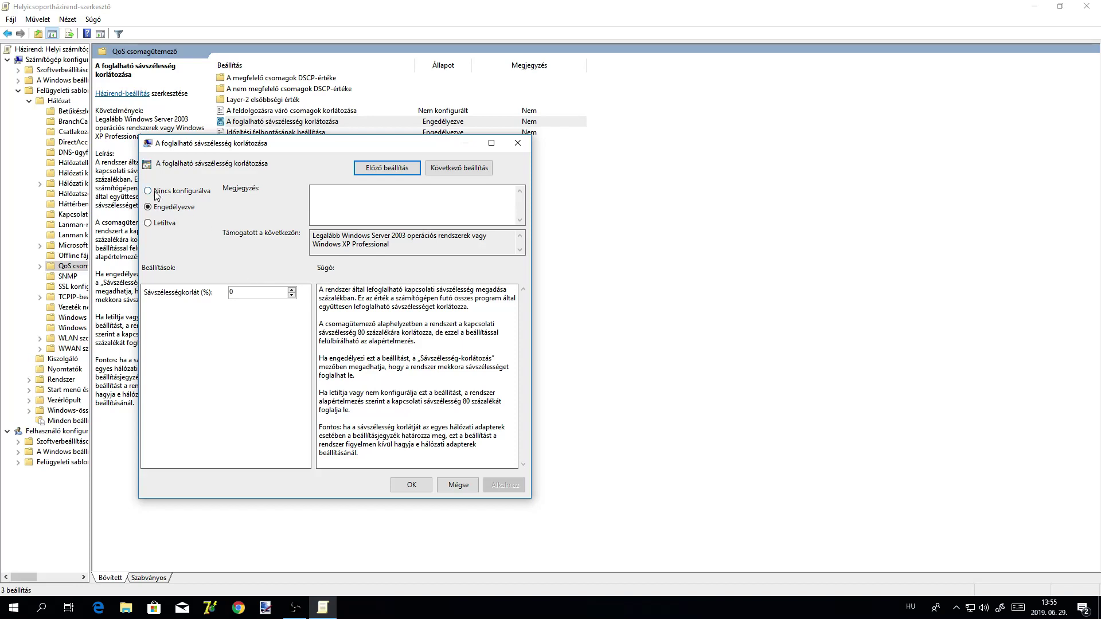
left_click(148, 192)
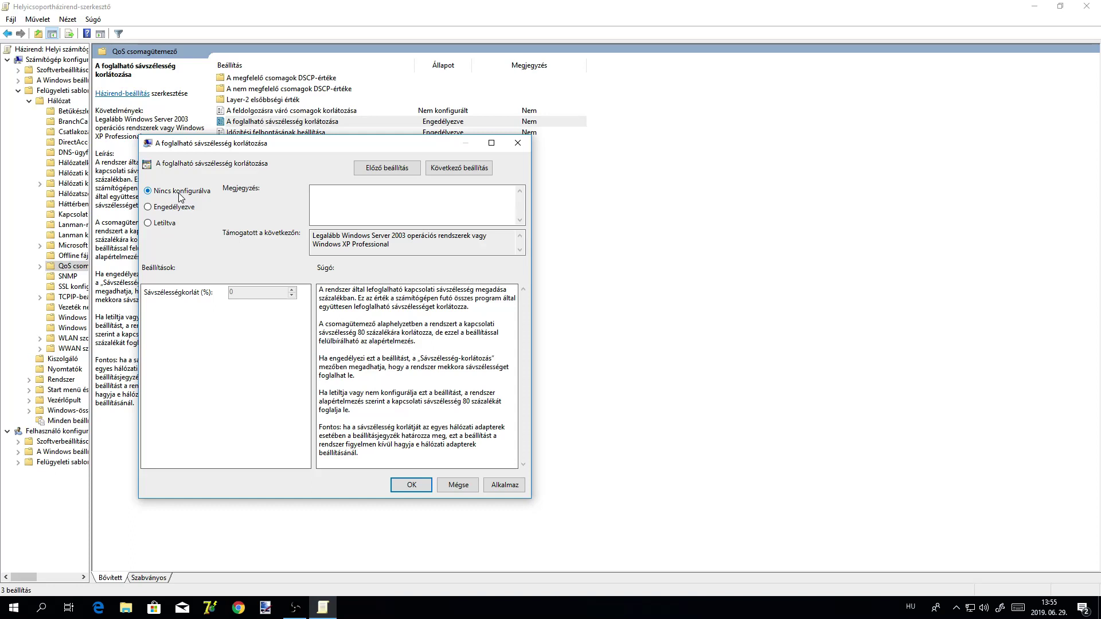
left_click(148, 207)
left_click(411, 486)
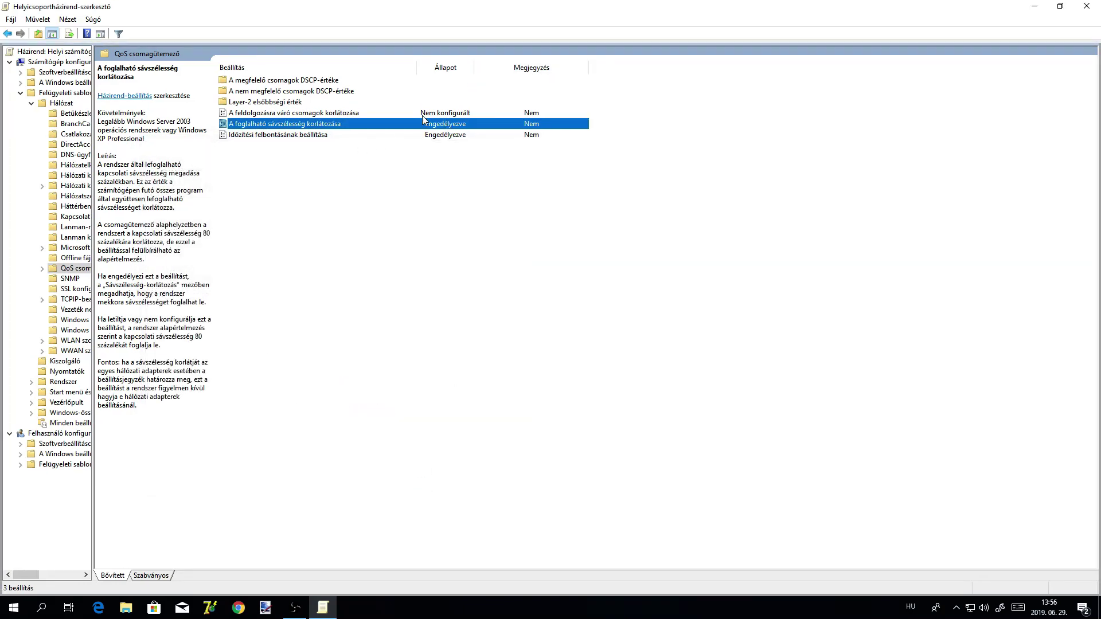
Step: Accept the policy Időzítési felbontásának beállítása as Engedélyezve with 0 microseconds, and close the policy editor
left_click(268, 138)
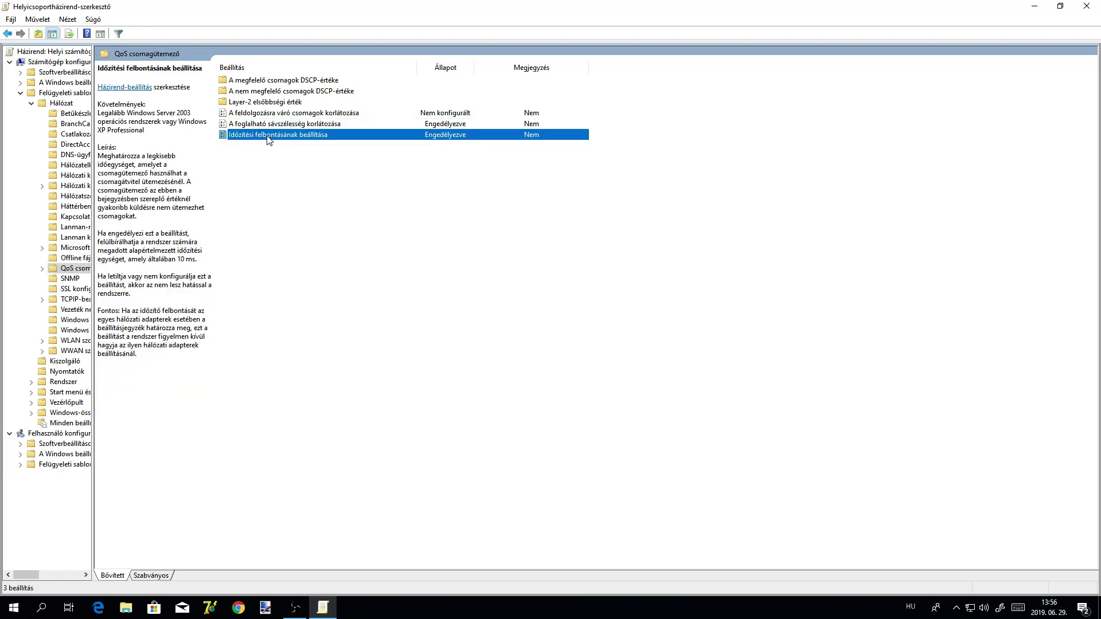
double_click(268, 137)
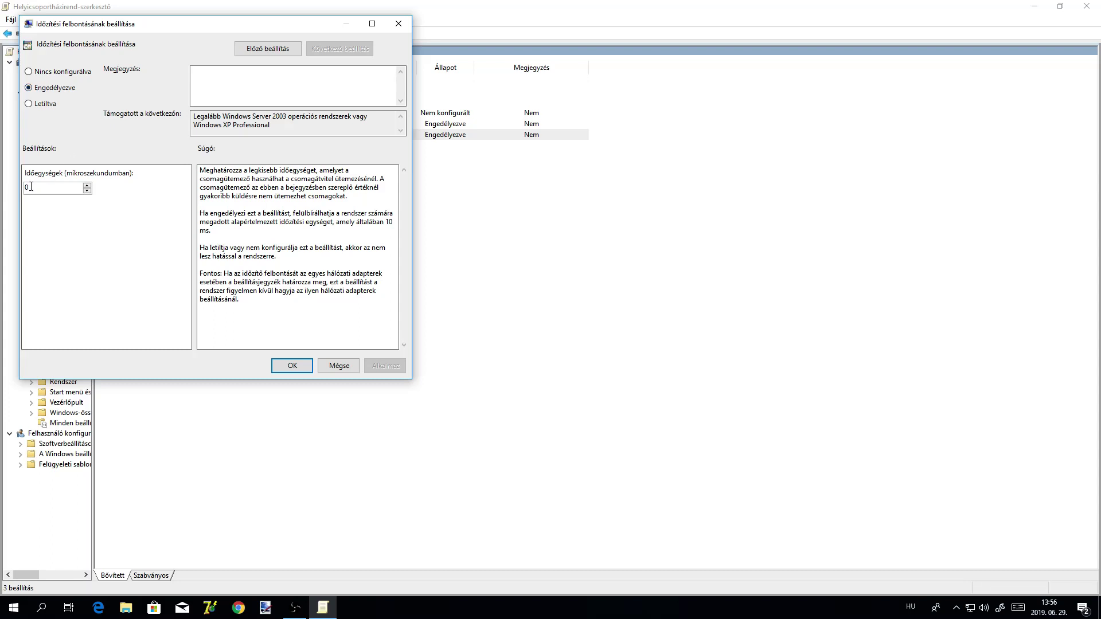
left_click(290, 366)
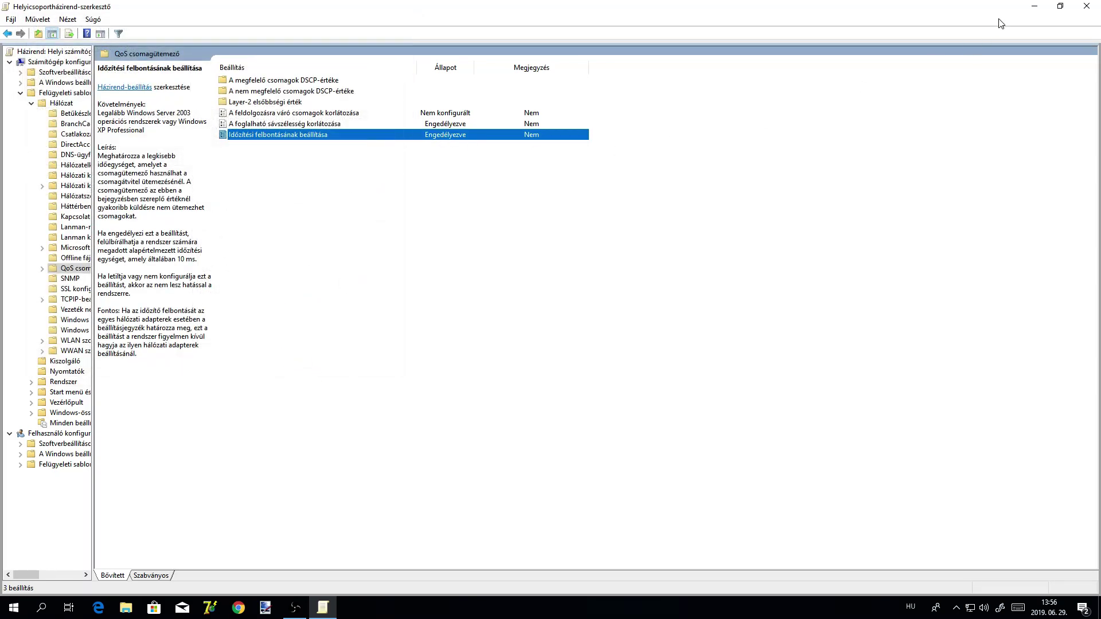
left_click(1087, 7)
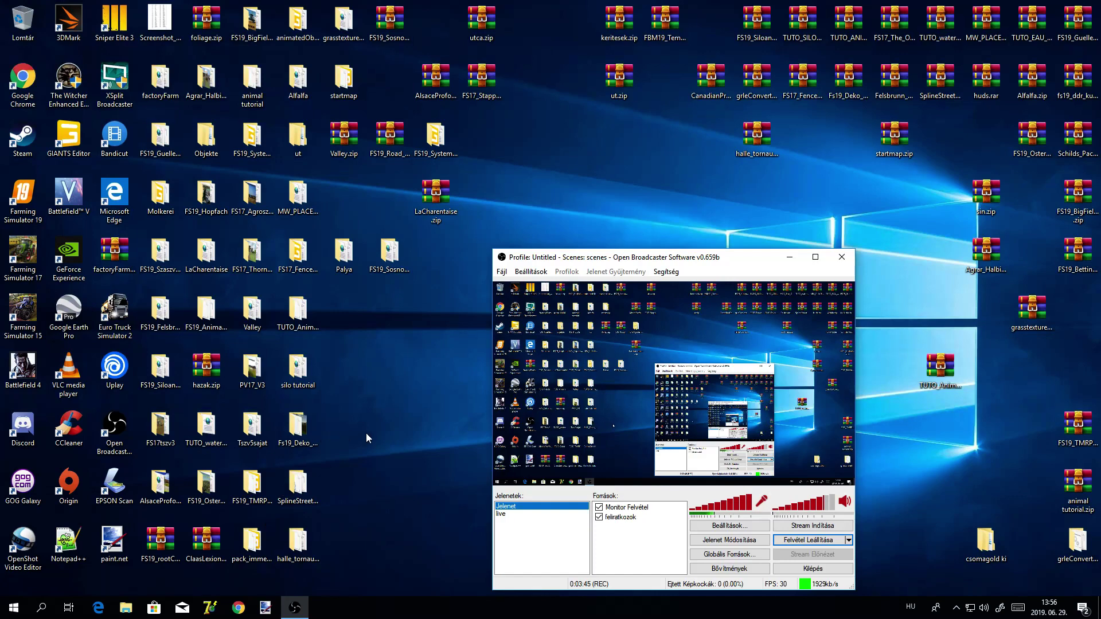
Step: Switch to Google Chrome and search the web for "speed test"
left_click(237, 613)
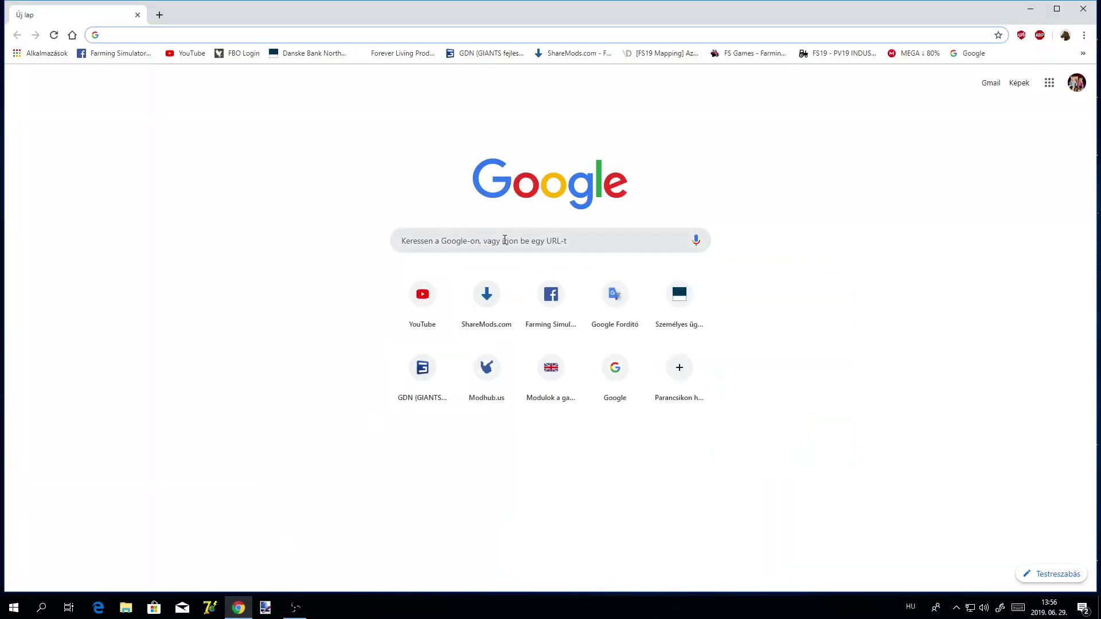
left_click(496, 234)
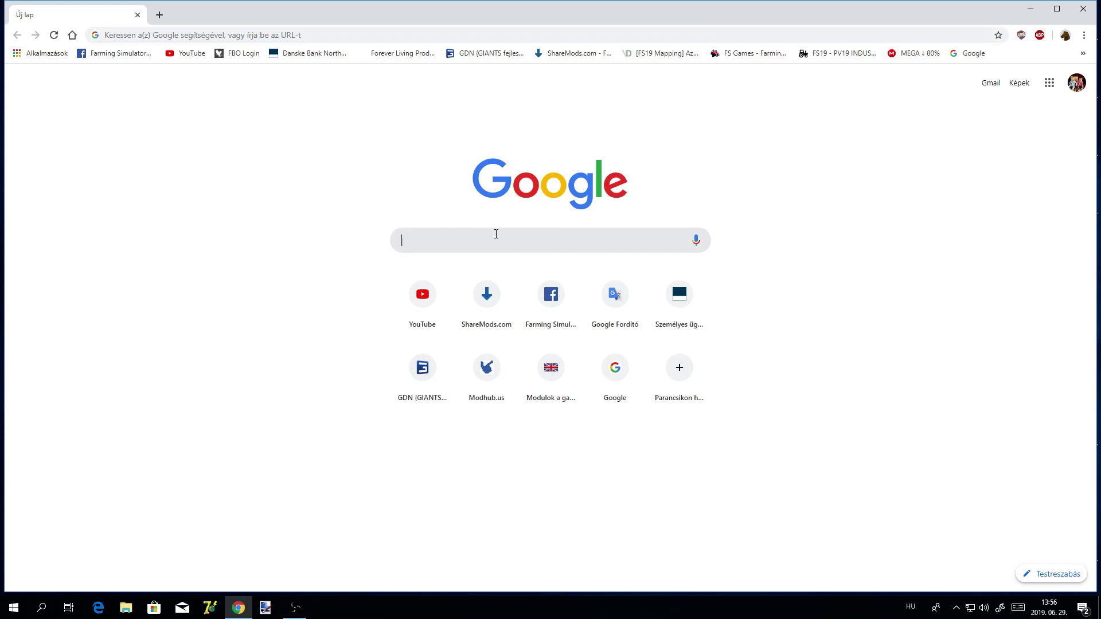
type("speed")
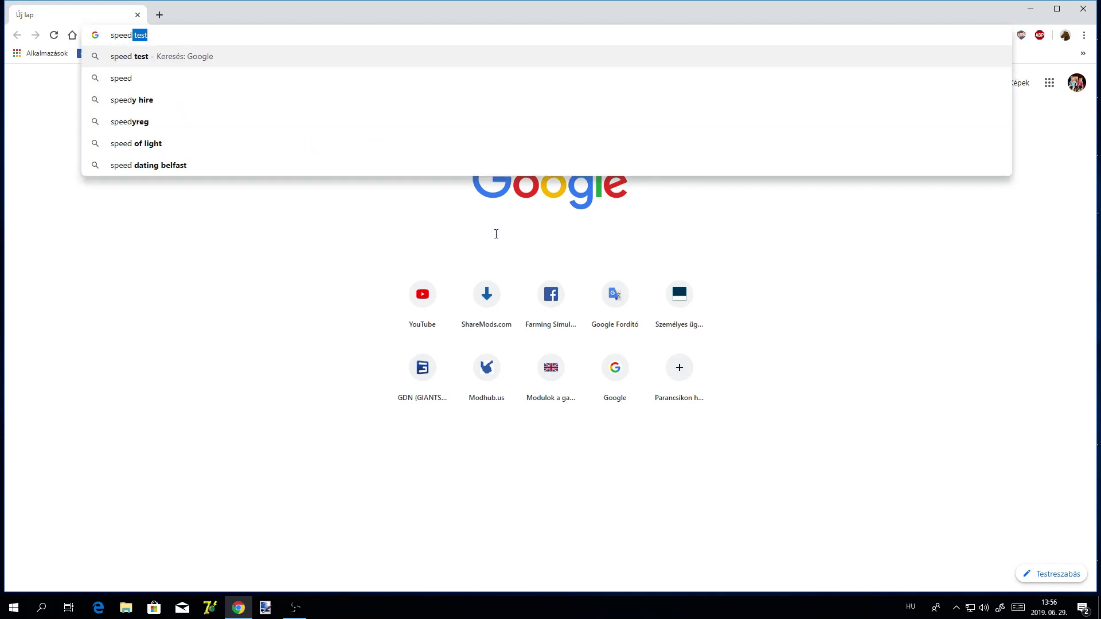
left_click(131, 57)
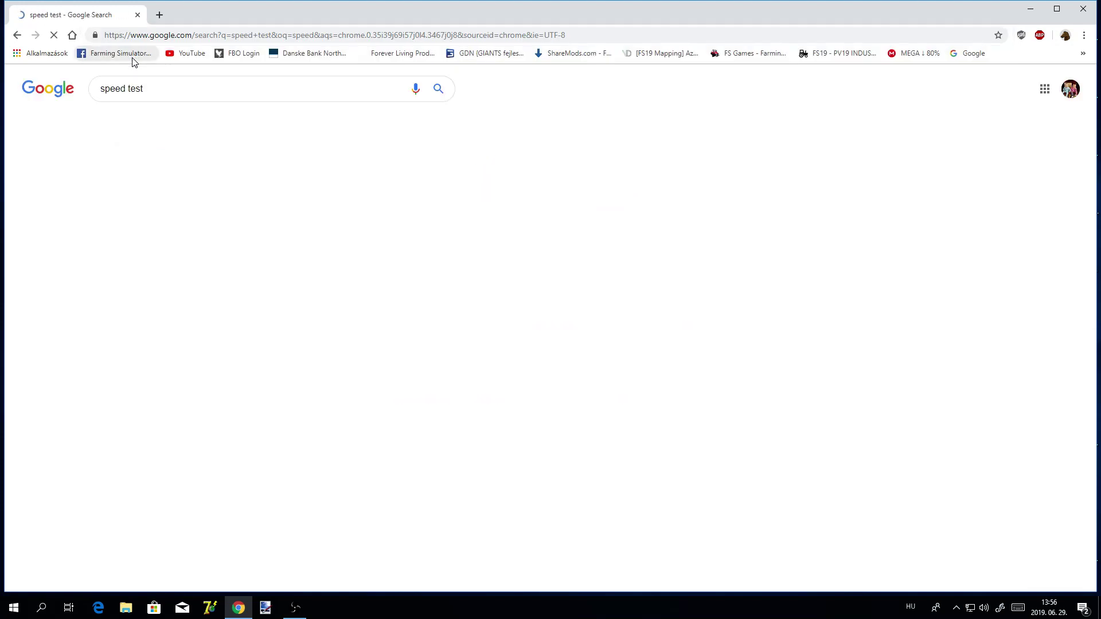
Step: Run the speed test on the broadbandspeedchecker.co.uk site from the search results, and close the page
scroll(271, 296, "down", 3)
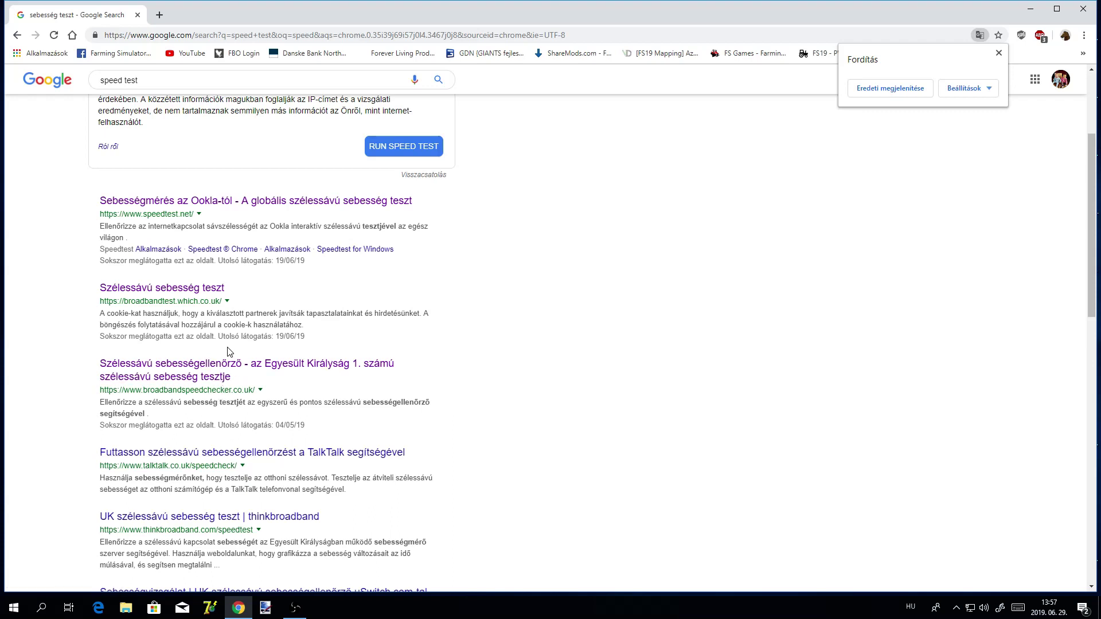
left_click(261, 368)
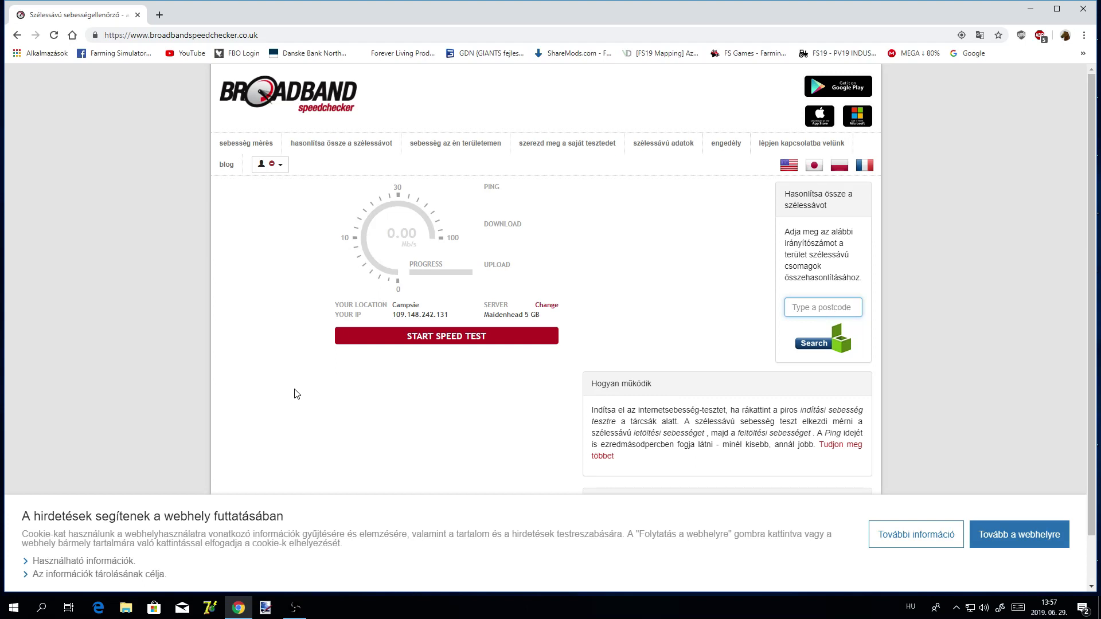
left_click(424, 336)
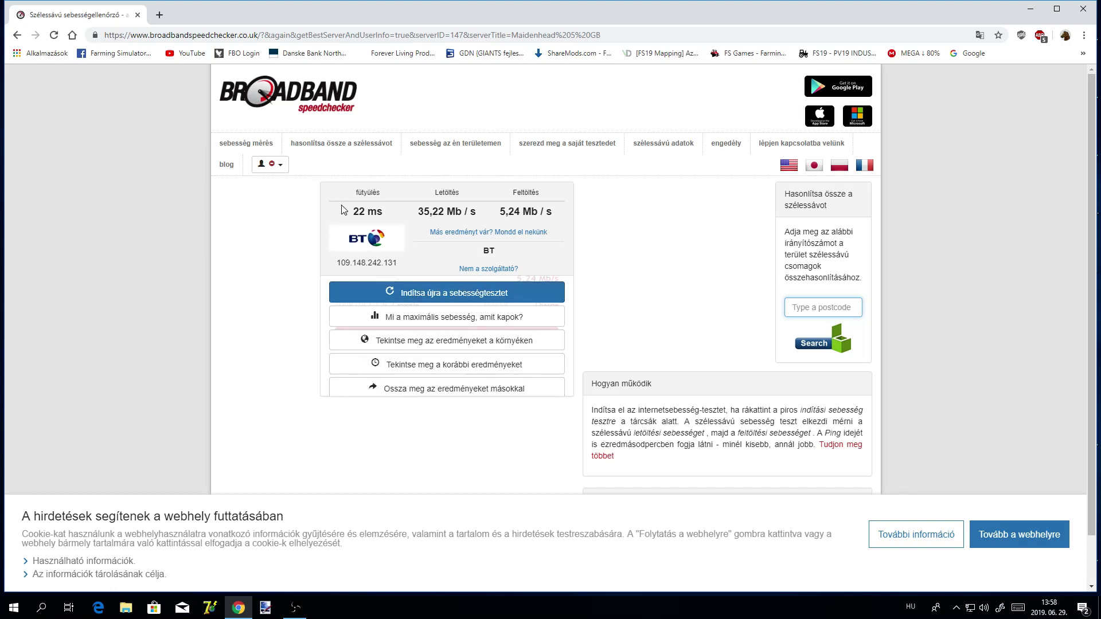
left_click(138, 15)
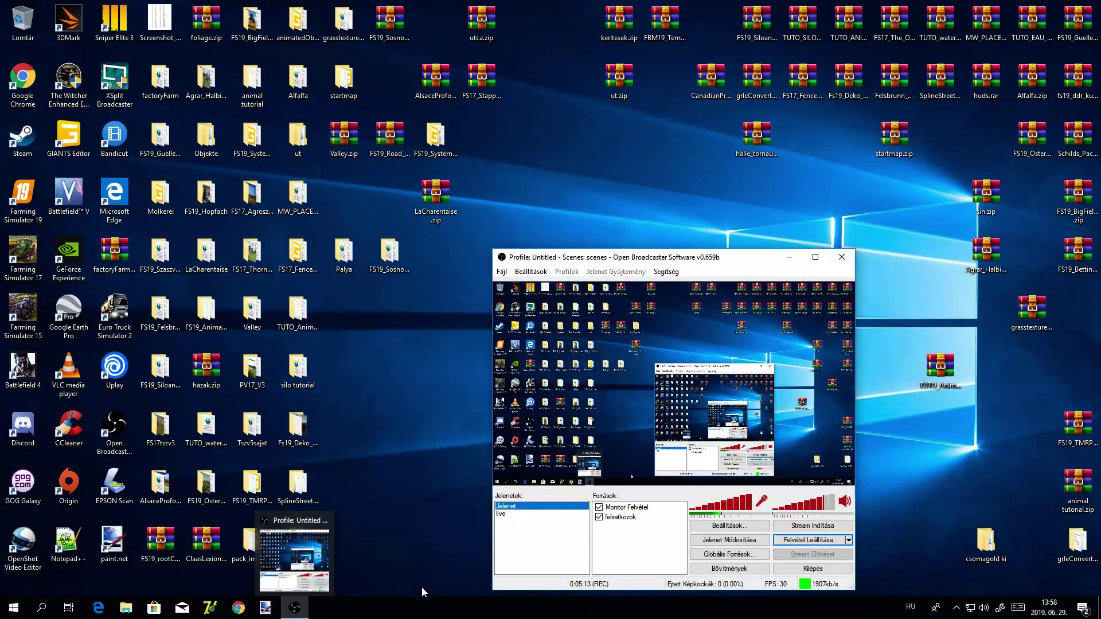